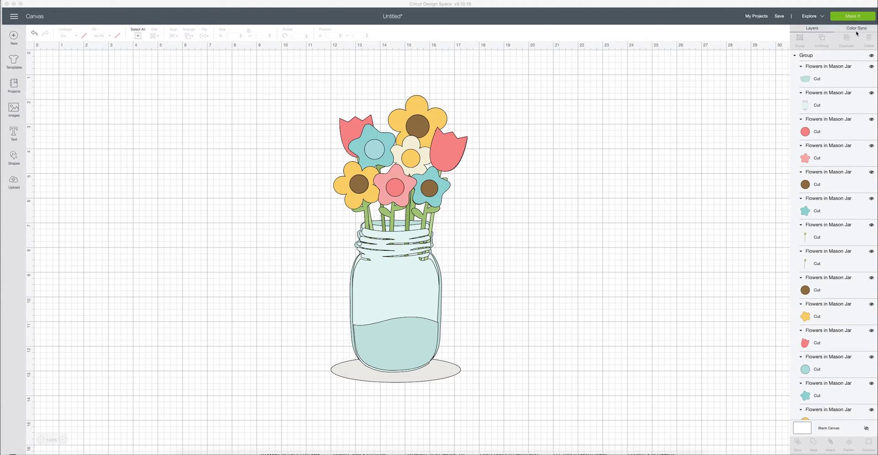
Select the mason jar bouquet group and scroll through its many 'Flowers in Mason Jar' Cut layers
click(368, 185)
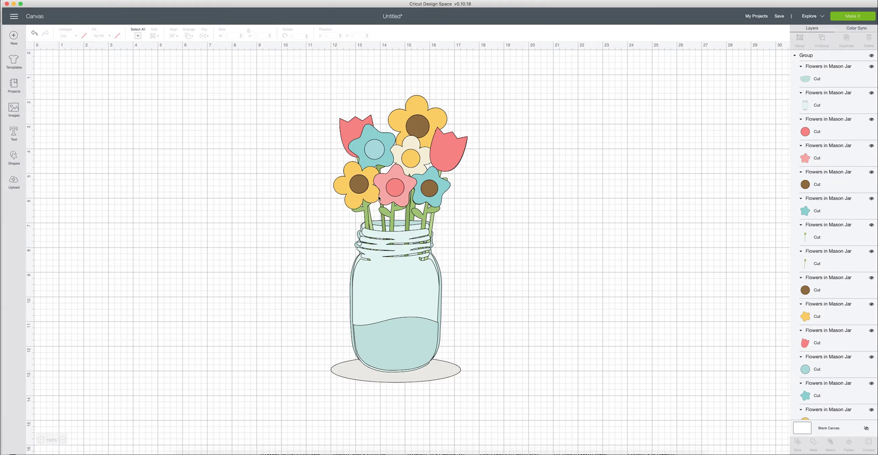
click(379, 198)
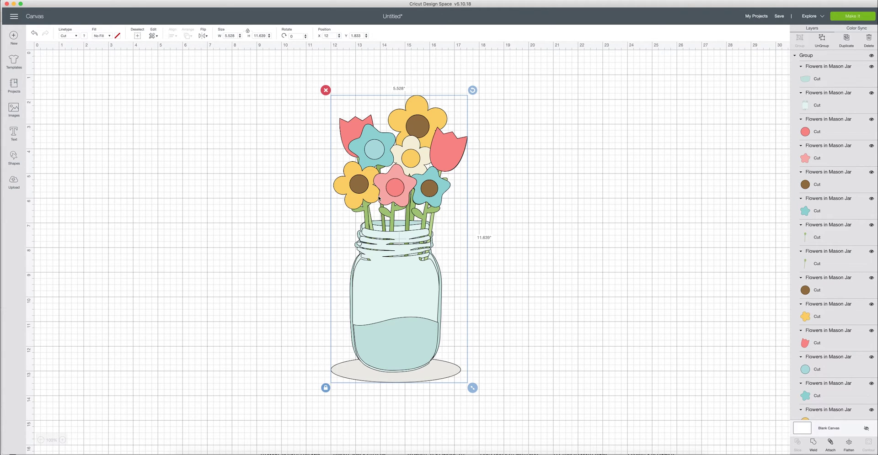
scroll(833, 106, down, 10)
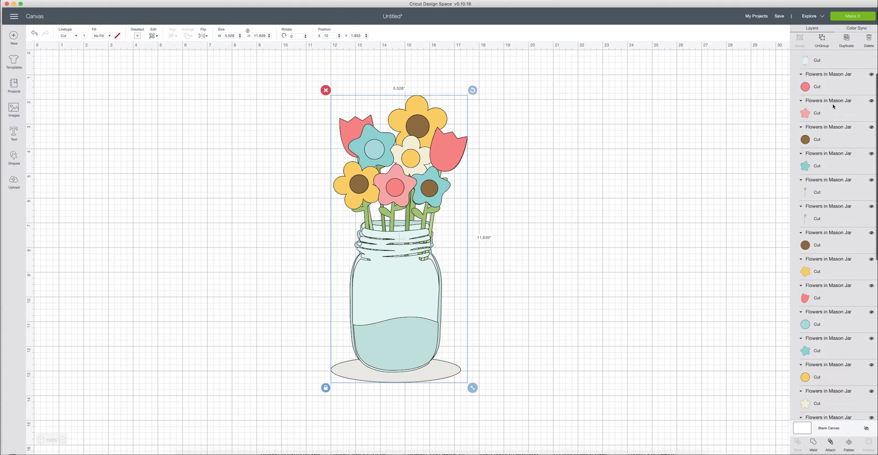
scroll(833, 106, down, 2)
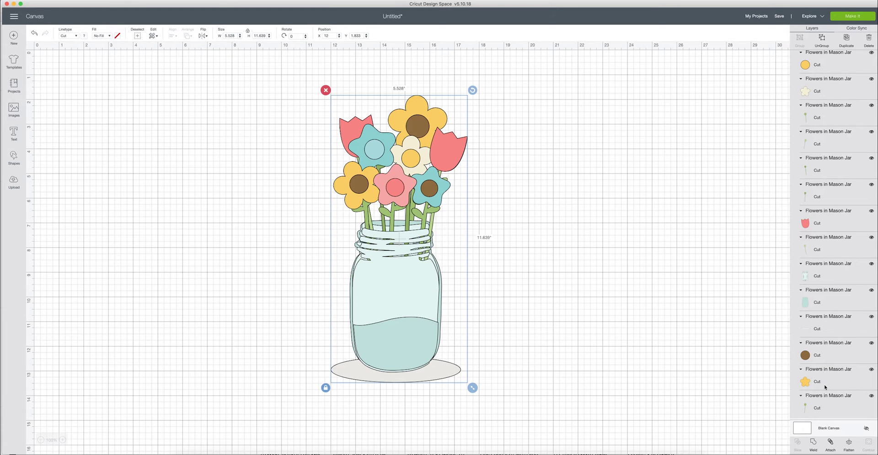
scroll(825, 387, up, 12)
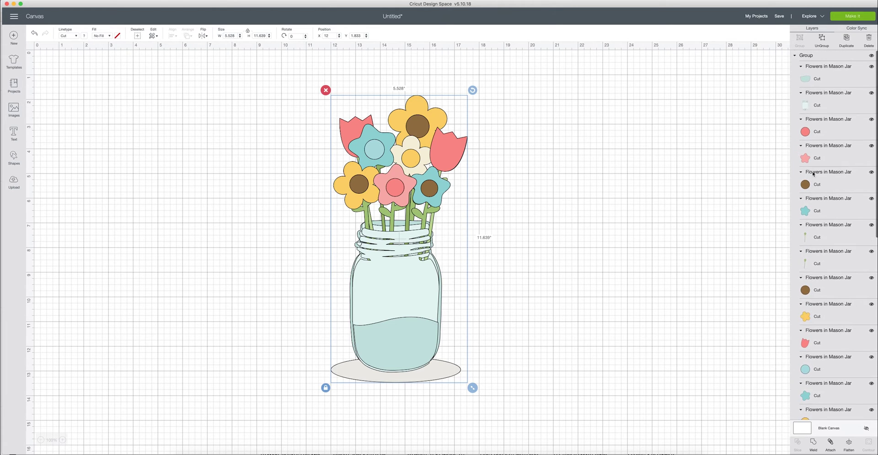
Ungroup the flower jar and select the right teal flower's brown centre
click(821, 39)
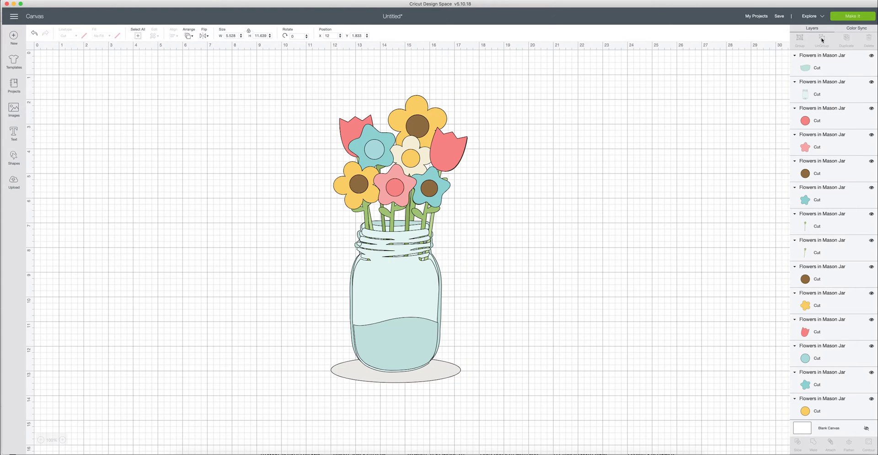
click(450, 146)
click(415, 129)
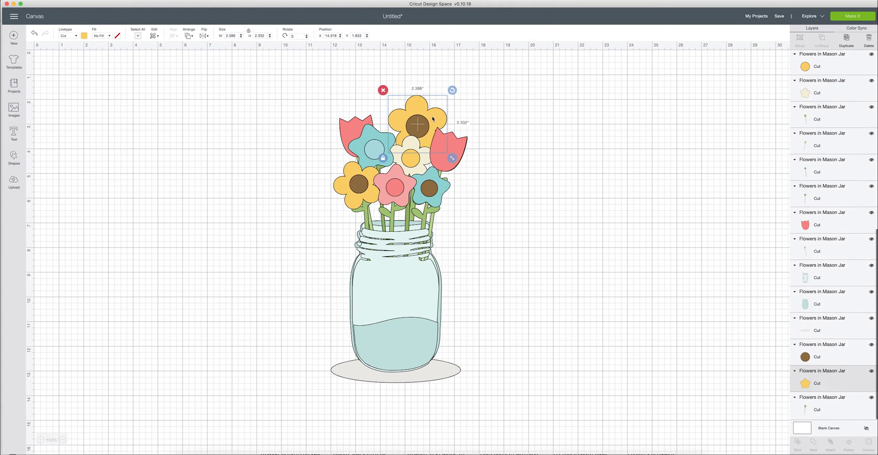
click(374, 147)
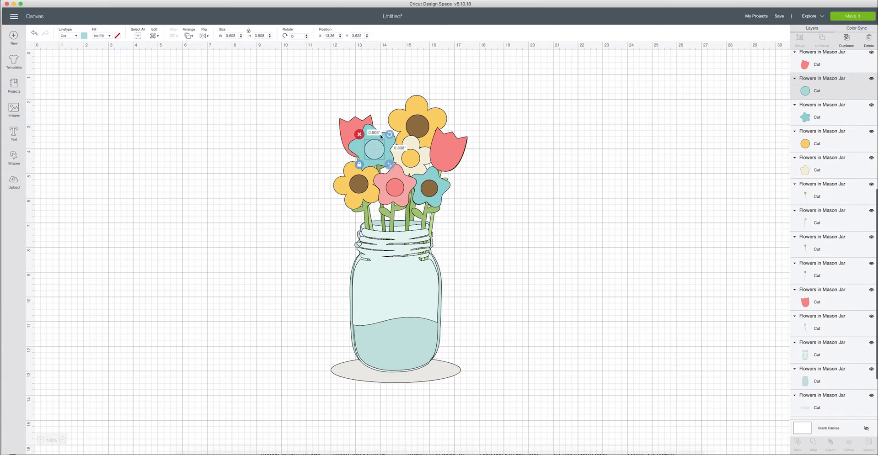
click(376, 132)
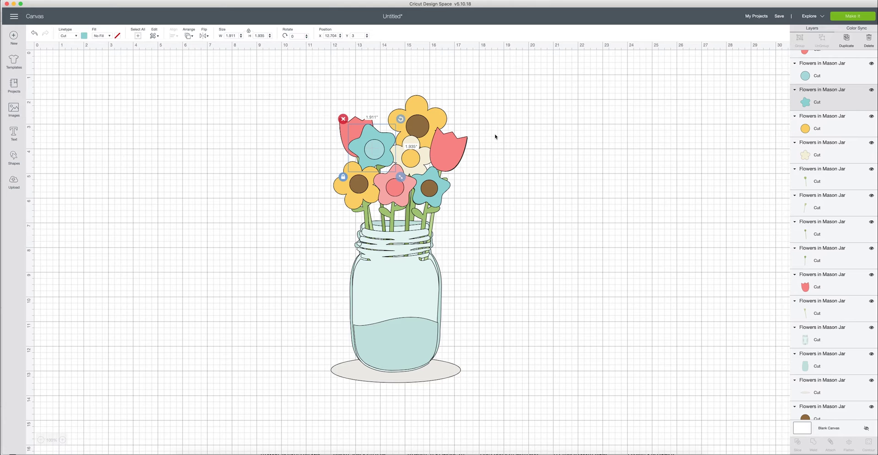
click(435, 193)
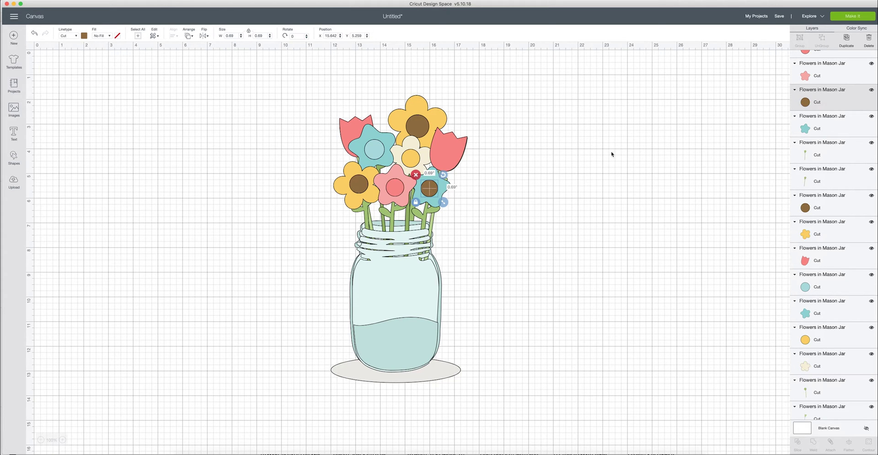
scroll(819, 108, up, 3)
Change the right teal flower's brown centre to pale pink #fddbdb with the Advanced picker
click(84, 36)
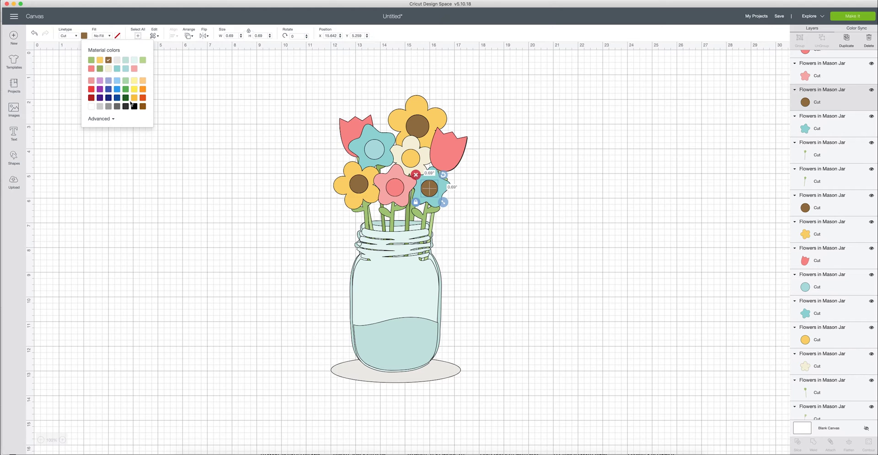
click(106, 119)
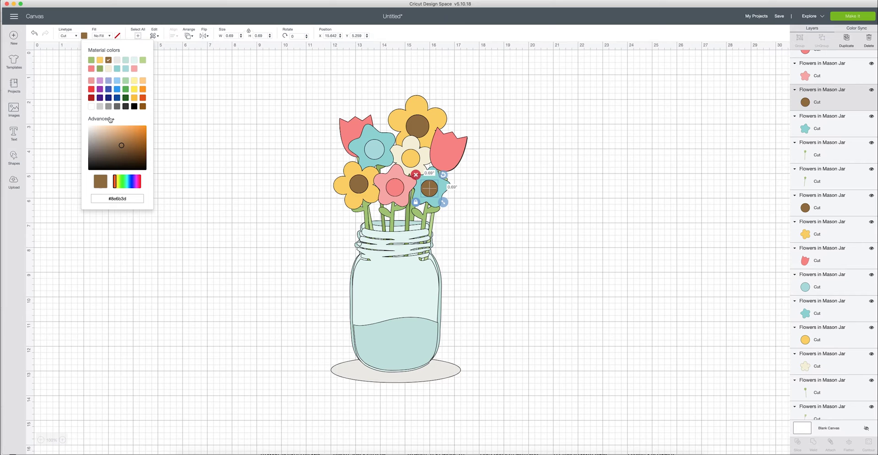
click(91, 81)
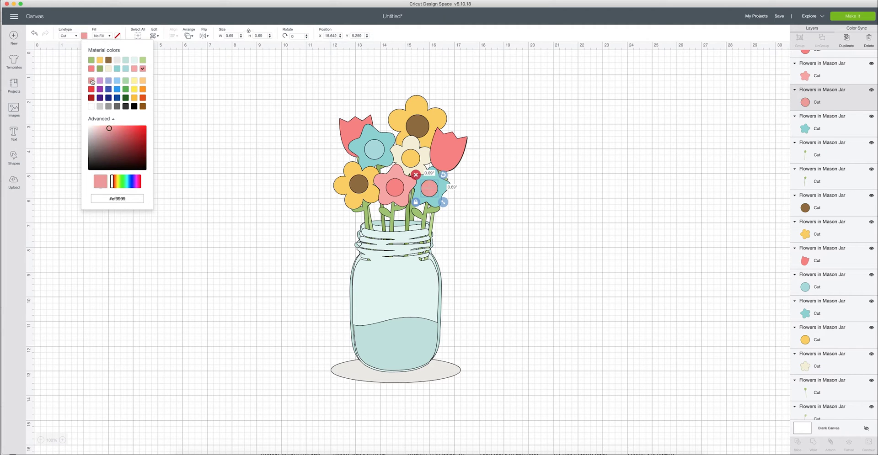
drag(111, 129, 97, 127)
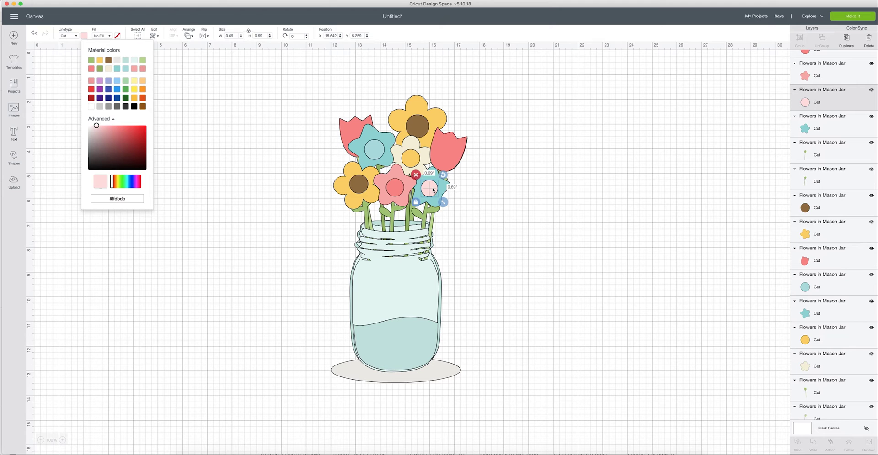
Recolour the right-hand red tulip from a lightened lavender swatch to pale lilac
click(448, 154)
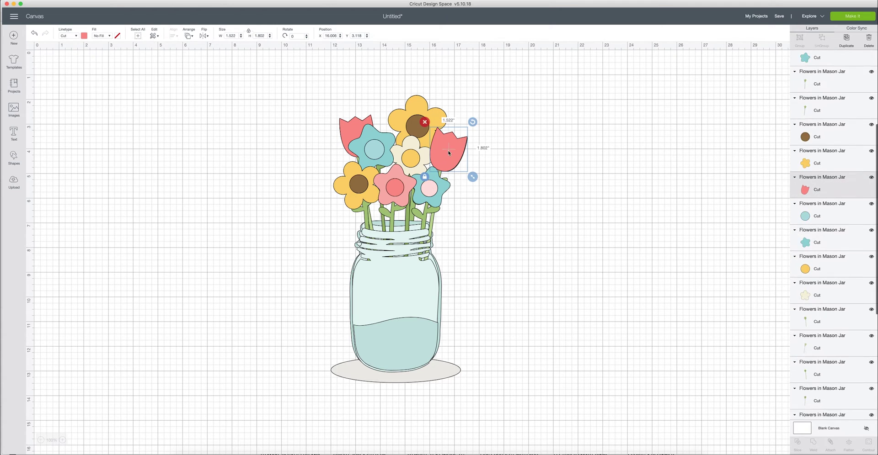
click(84, 36)
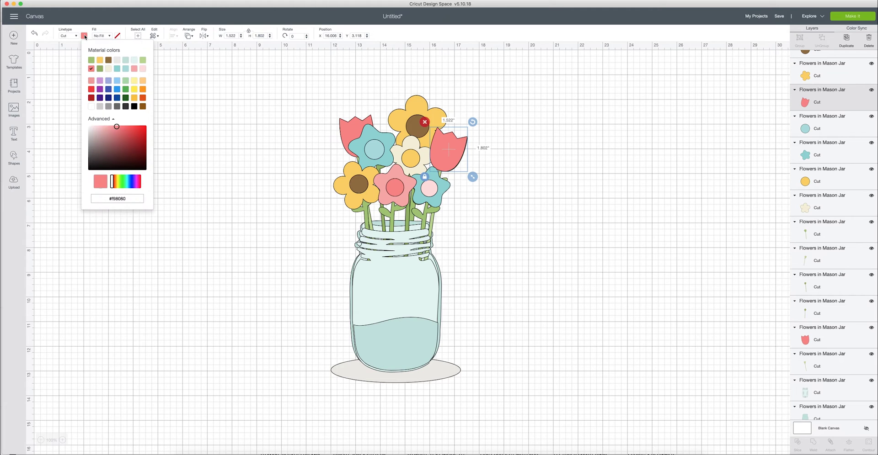
click(100, 80)
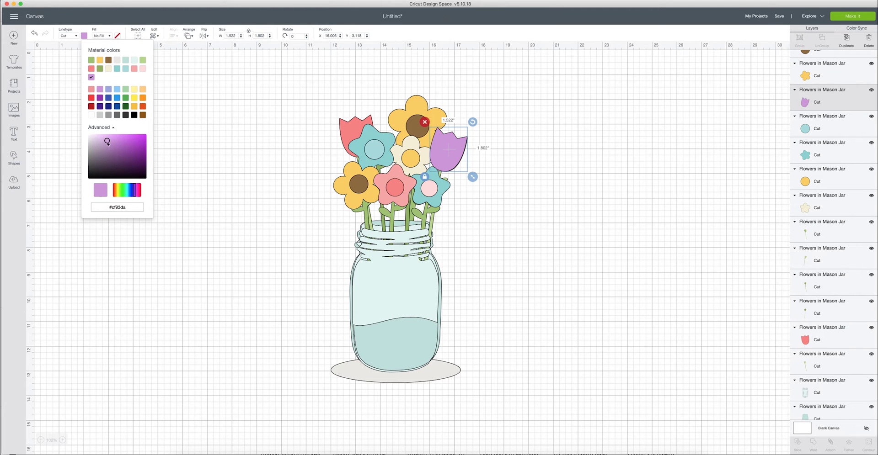
drag(107, 142, 99, 136)
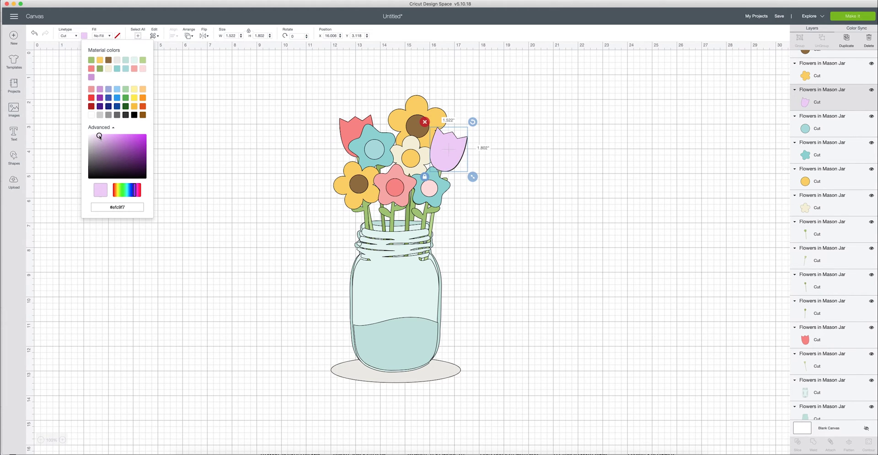
click(519, 171)
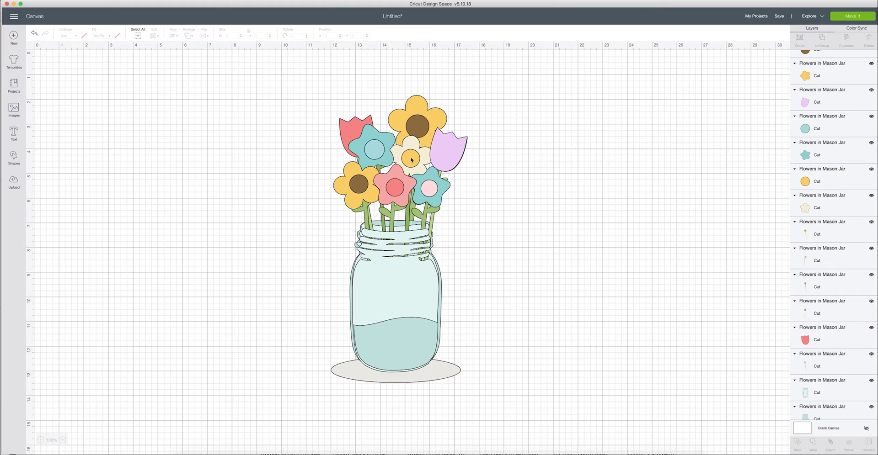
Lighten the upper-left teal flower's petals to pale aqua in the Advanced picker
click(374, 135)
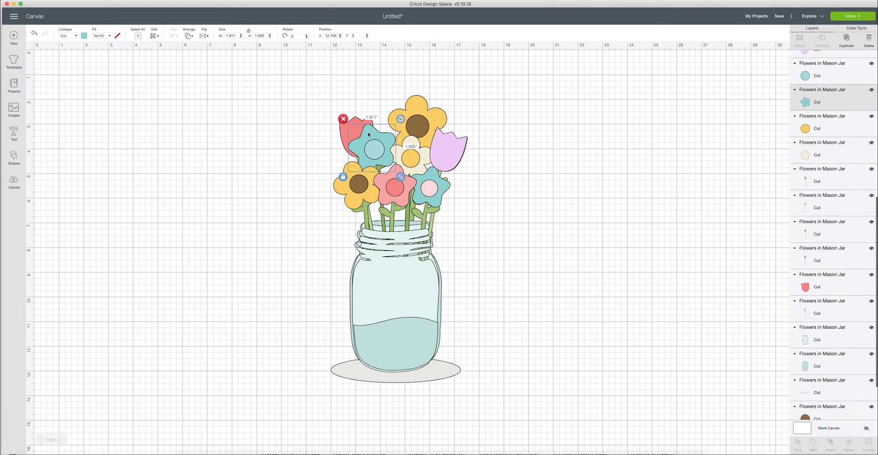
click(83, 35)
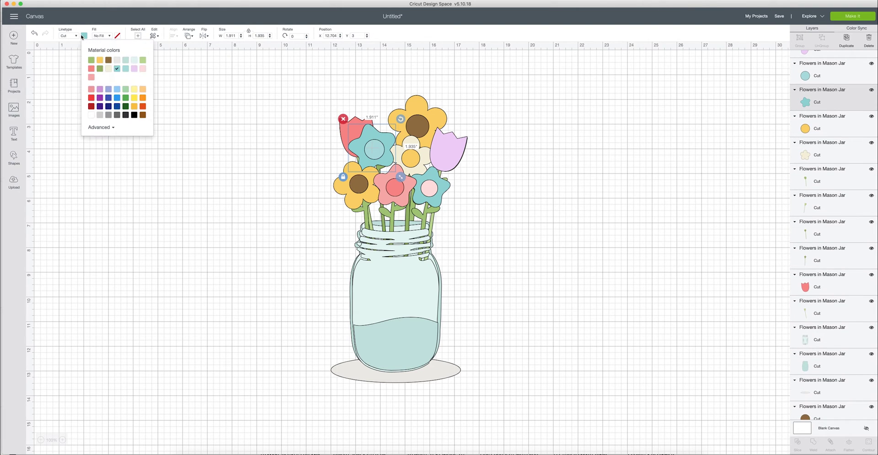
click(100, 128)
drag(108, 142, 94, 137)
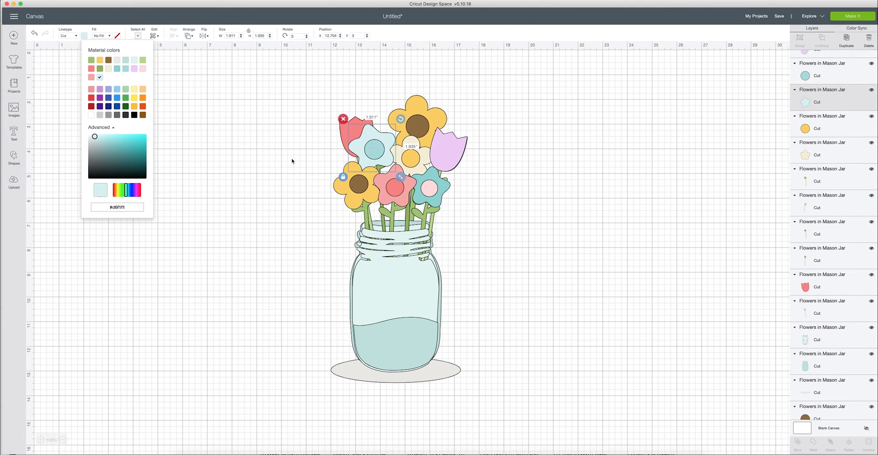
click(592, 148)
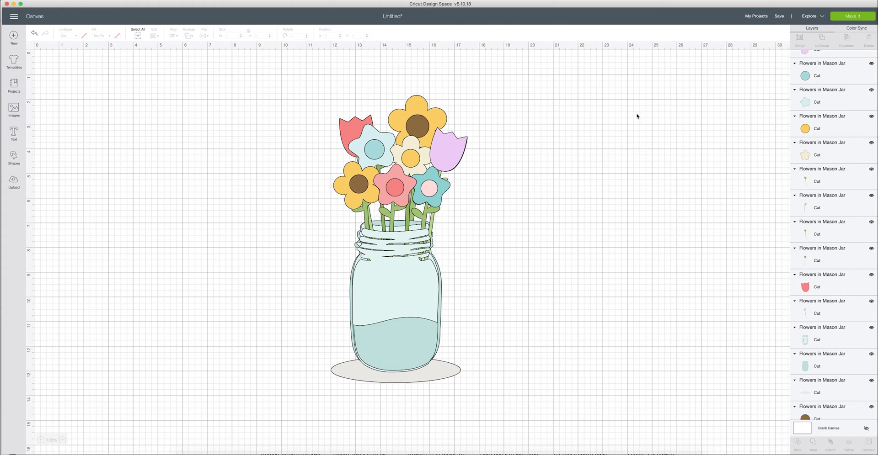
In Color Sync, merge both remaining brown centres into the pale pink colour
click(856, 29)
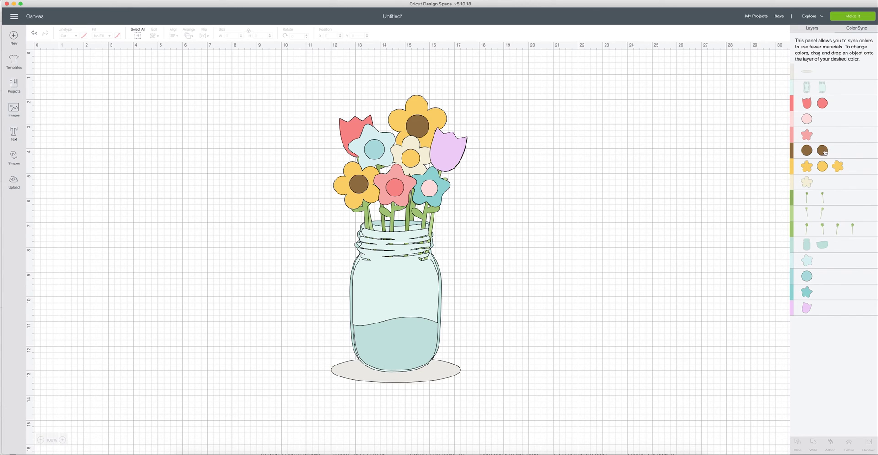
drag(824, 153, 823, 121)
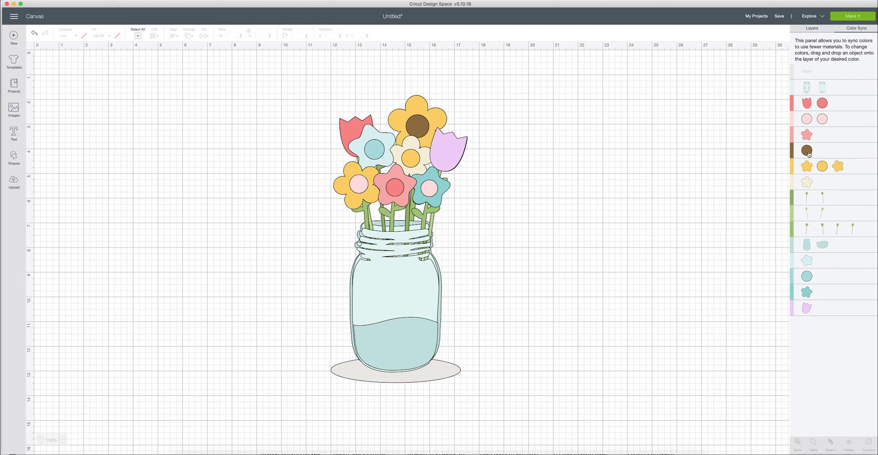
drag(807, 151, 833, 120)
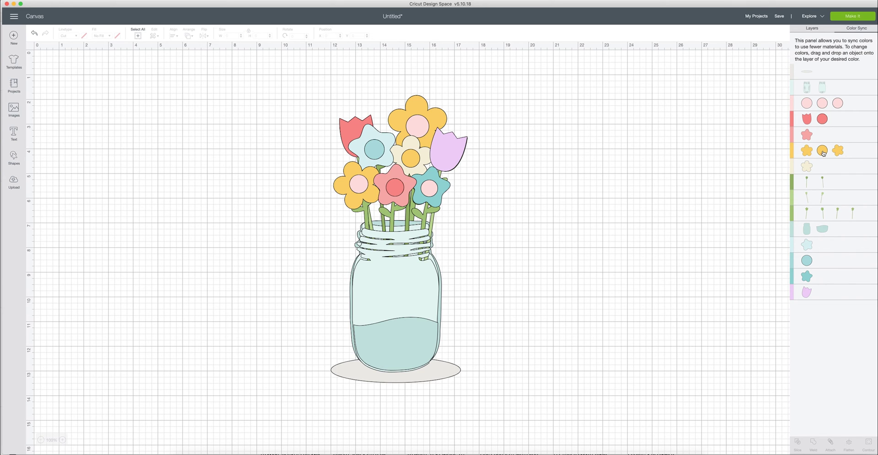
In Color Sync, move the cream flower's yellow centre to lavender and the left red tulip to pale pink
drag(823, 153, 826, 295)
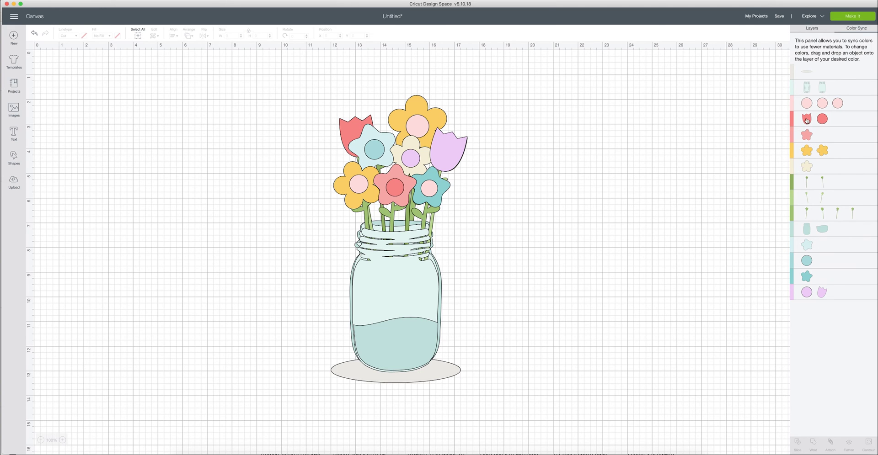
drag(807, 120, 813, 105)
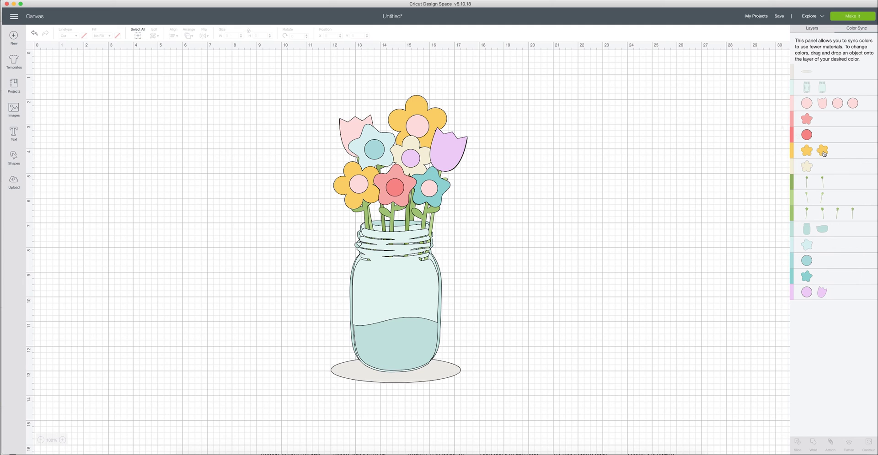
In Color Sync, make the top yellow flower coral red, the left one lavender, and the jar shadow pale pink
drag(823, 154, 816, 136)
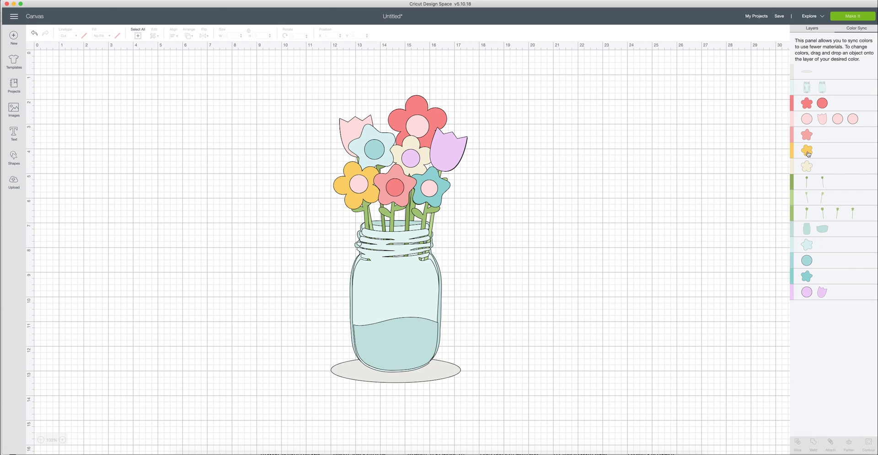
drag(808, 154, 831, 294)
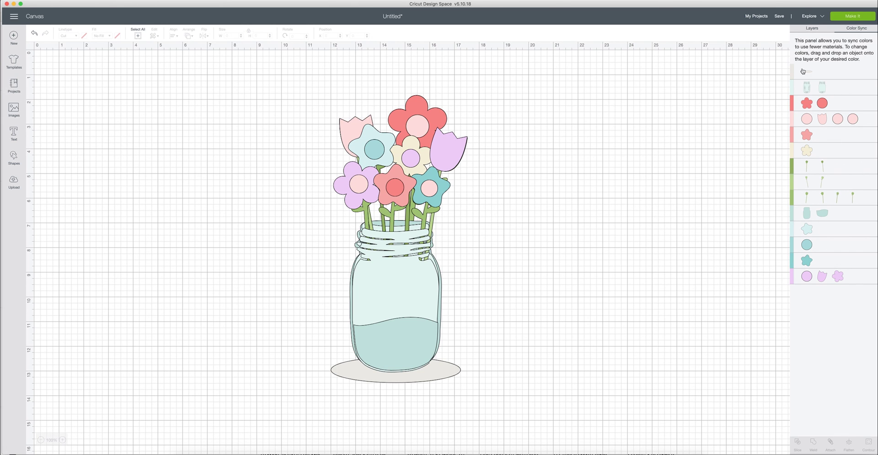
drag(802, 71, 818, 120)
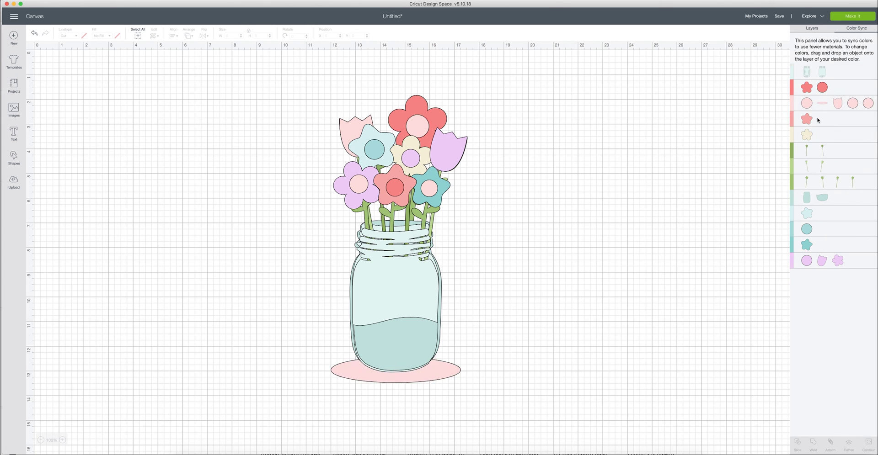